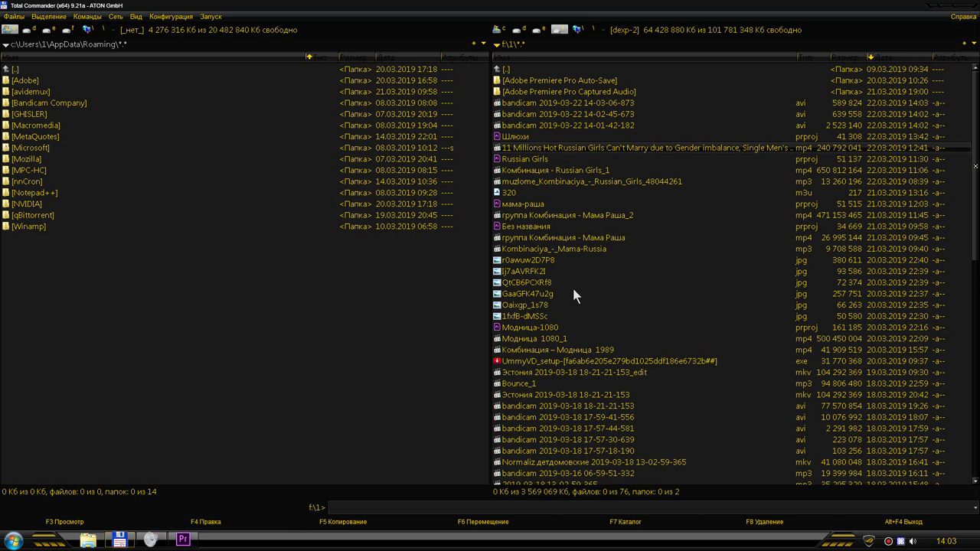
- Add the "11 Millions Hot Russian Girls" mp4 file from Total Commander to the Premiere Pro timeline and unlink its audio from its video
{"action": "left_click", "coordinate": [660, 148]}
{"action": "left_click_drag", "start_coordinate": [660, 147], "coordinate": [398, 435]}
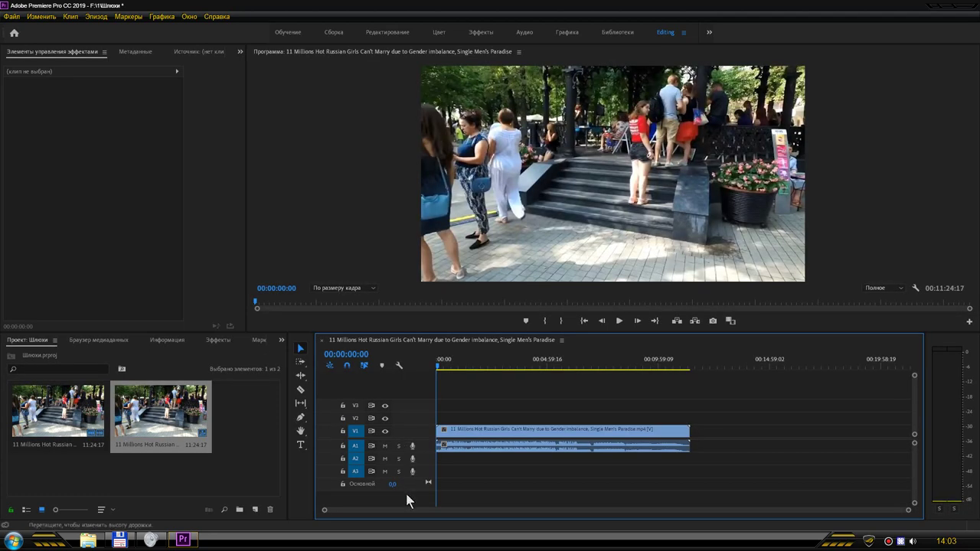
{"action": "left_click", "coordinate": [482, 448]}
{"action": "right_click", "coordinate": [481, 447]}
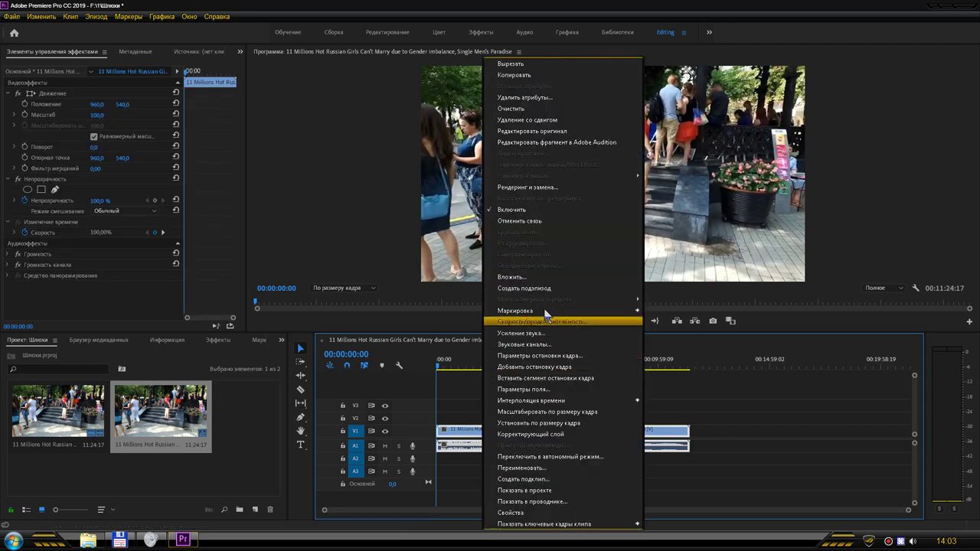
{"action": "left_click", "coordinate": [533, 220]}
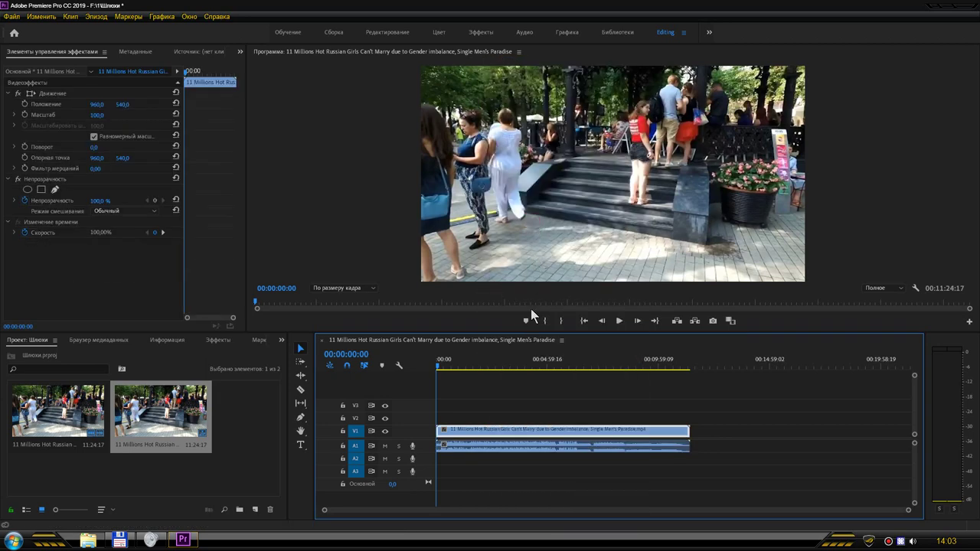
- Open the unlinked audio clip in the source monitor and shift it on track A1 to start about 1 min 17 s into the sequence
{"action": "left_click", "coordinate": [545, 451]}
{"action": "double_click", "coordinate": [544, 451]}
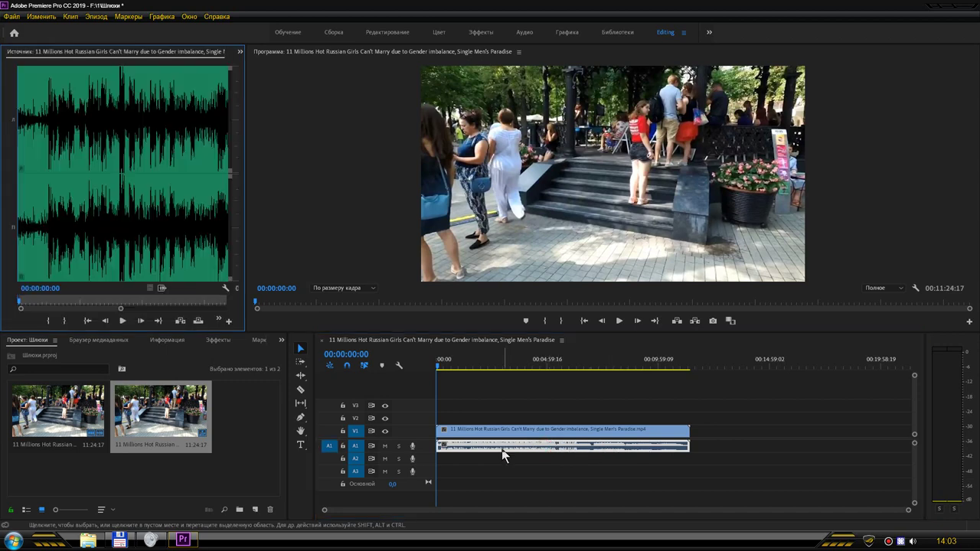
{"action": "left_click_drag", "start_coordinate": [485, 452], "coordinate": [531, 452]}
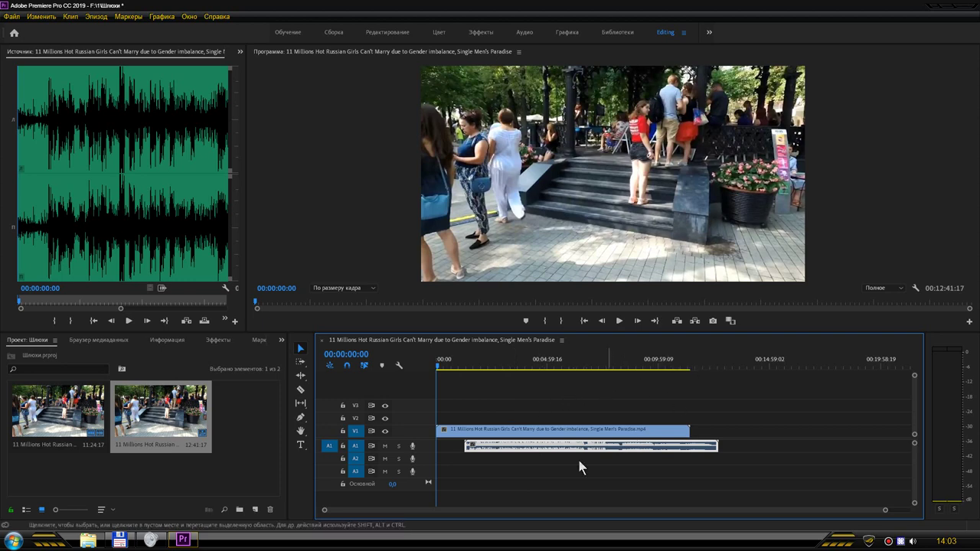
- Move the A1 audio clip back toward the sequence start, leaving an offset of about 2 seconds from the video clip
{"action": "scroll", "coordinate": [465, 511], "scroll_direction": "up", "scroll_amount": 2}
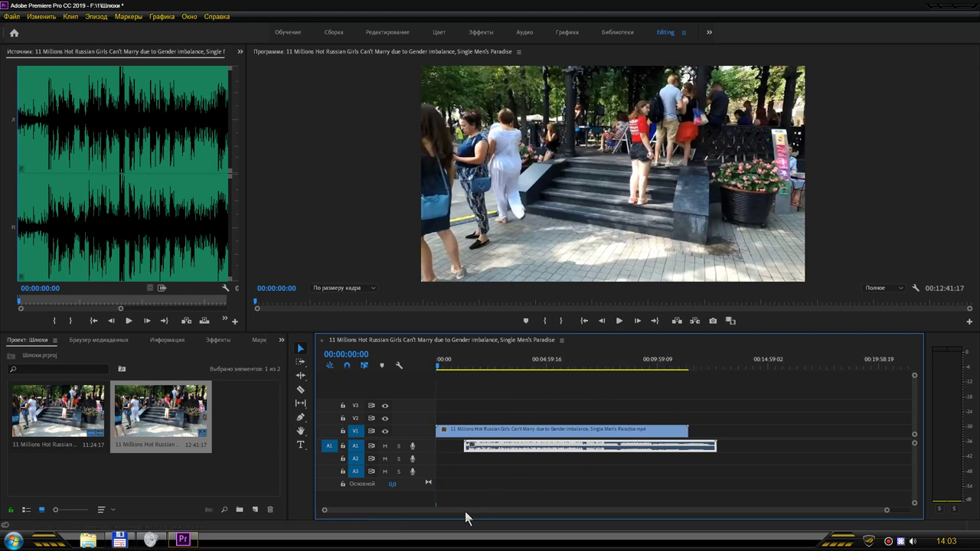
{"action": "scroll", "coordinate": [466, 512], "scroll_direction": "up", "scroll_amount": 4}
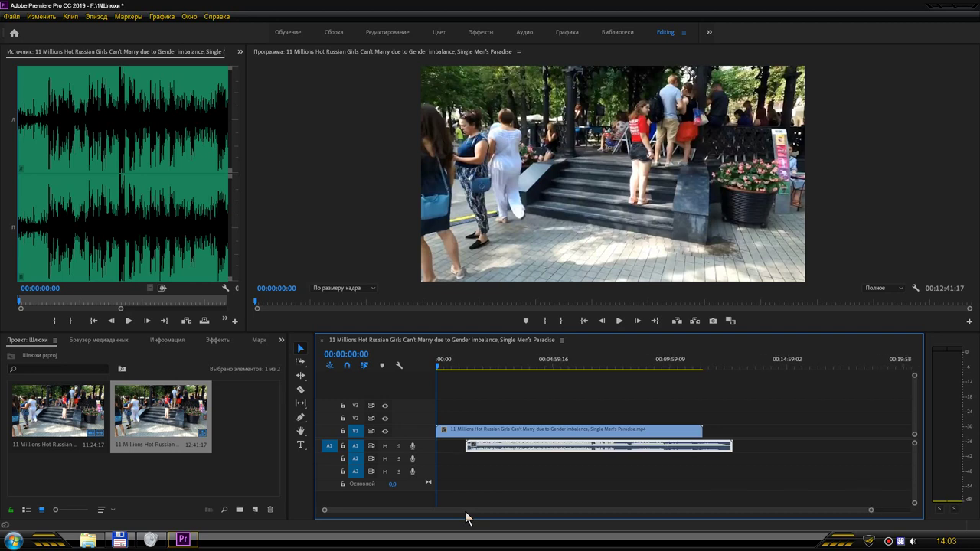
{"action": "scroll", "coordinate": [467, 512], "scroll_direction": "up", "scroll_amount": 3}
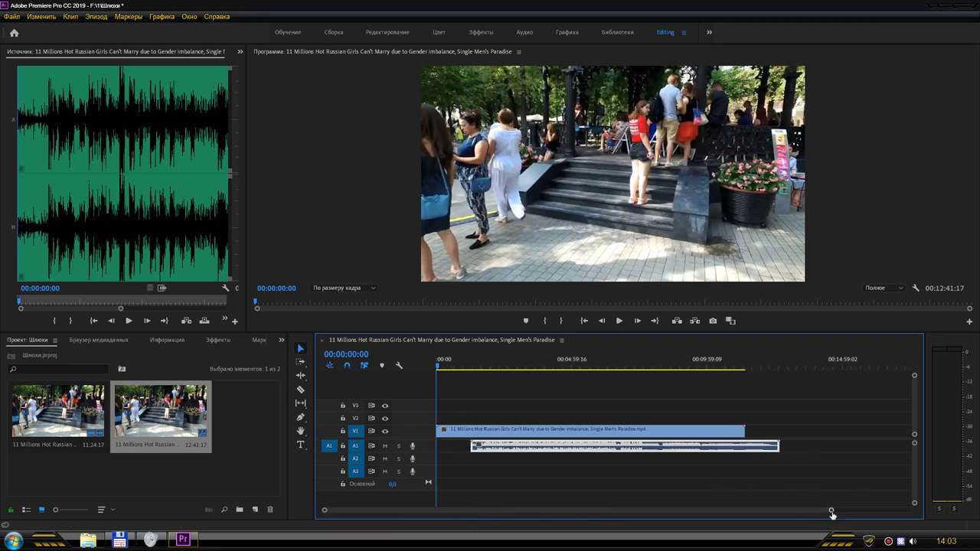
{"action": "left_click_drag", "start_coordinate": [829, 510], "coordinate": [475, 509]}
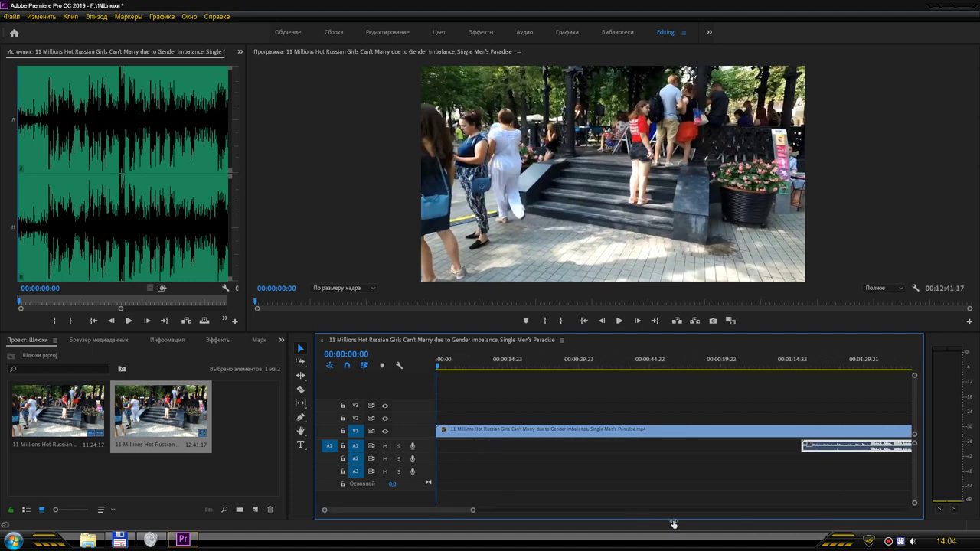
{"action": "left_click_drag", "start_coordinate": [823, 450], "coordinate": [467, 450]}
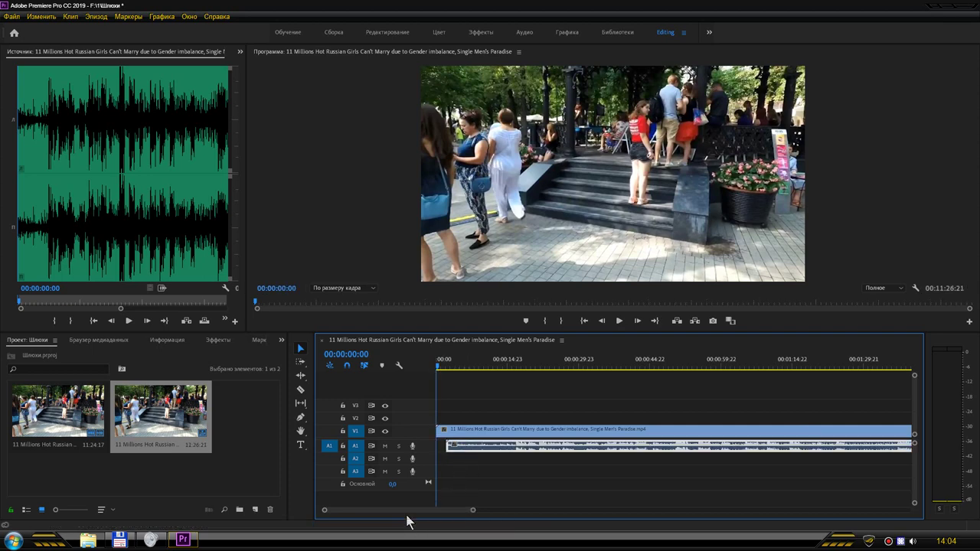
- Reduce the A1 audio clip's offset from the start of the video clip to about 8 frames
{"action": "scroll", "coordinate": [405, 512], "scroll_direction": "up", "scroll_amount": 1}
{"action": "scroll", "coordinate": [405, 510], "scroll_direction": "up", "scroll_amount": 4}
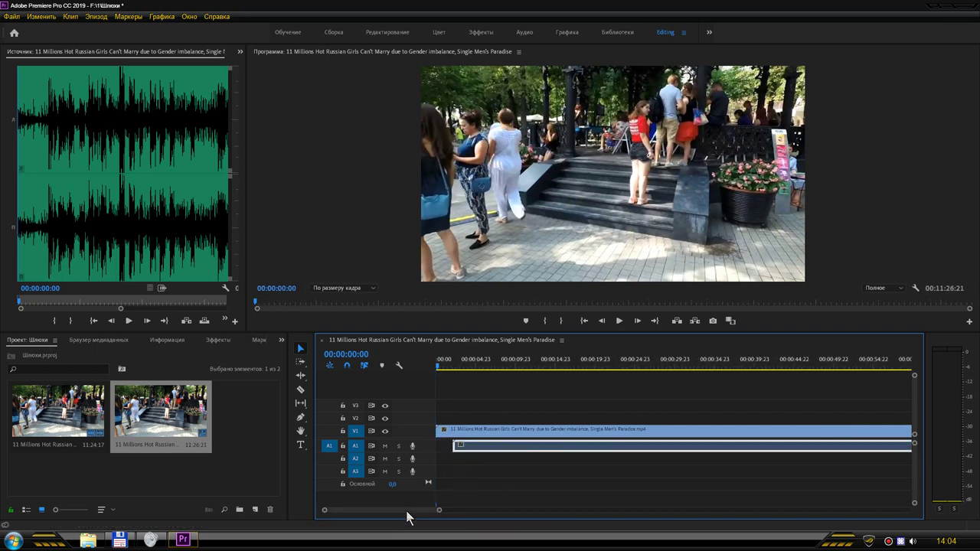
{"action": "scroll", "coordinate": [405, 511], "scroll_direction": "up", "scroll_amount": 5}
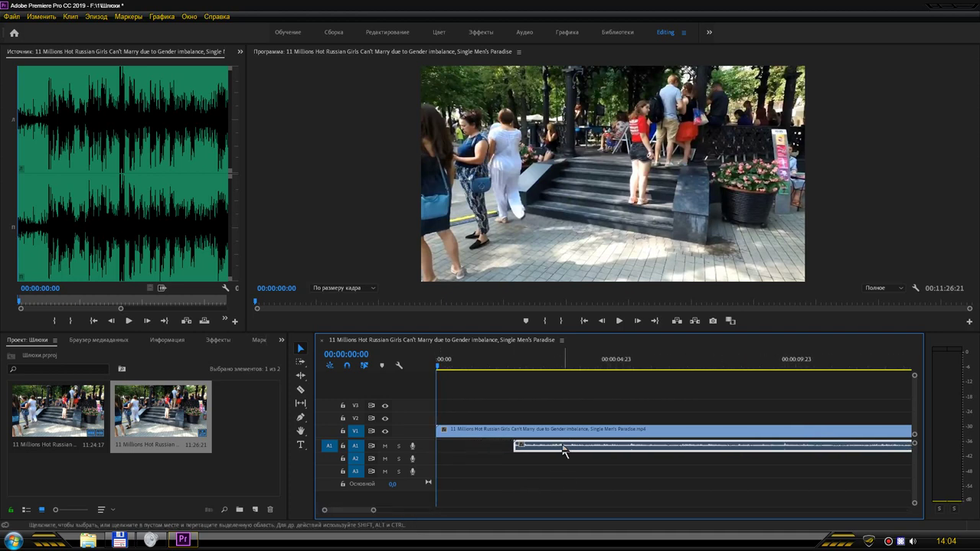
{"action": "left_click_drag", "start_coordinate": [559, 449], "coordinate": [459, 448]}
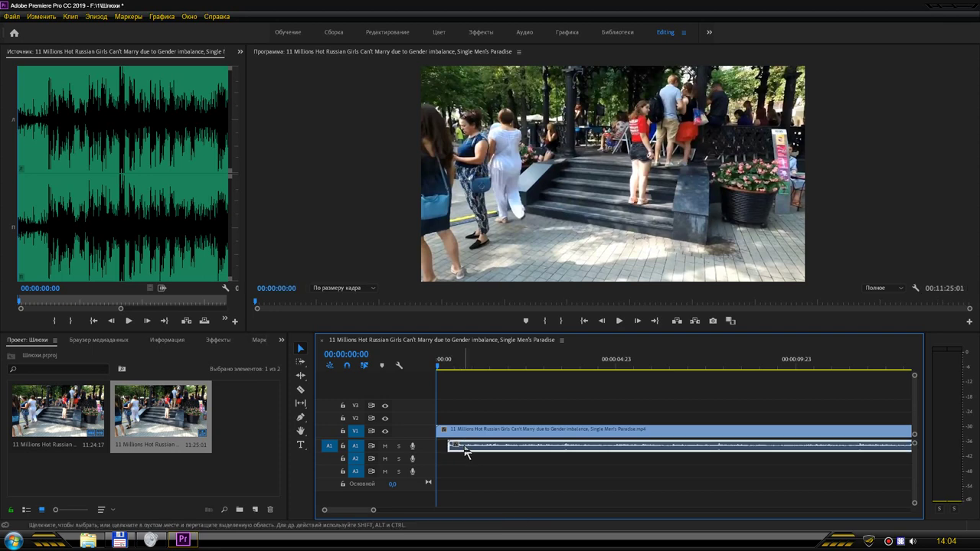
- Show audio time units on the timeline ruler and move the A1 audio clip to start about 2,560 samples into the sequence
{"action": "right_click", "coordinate": [556, 365]}
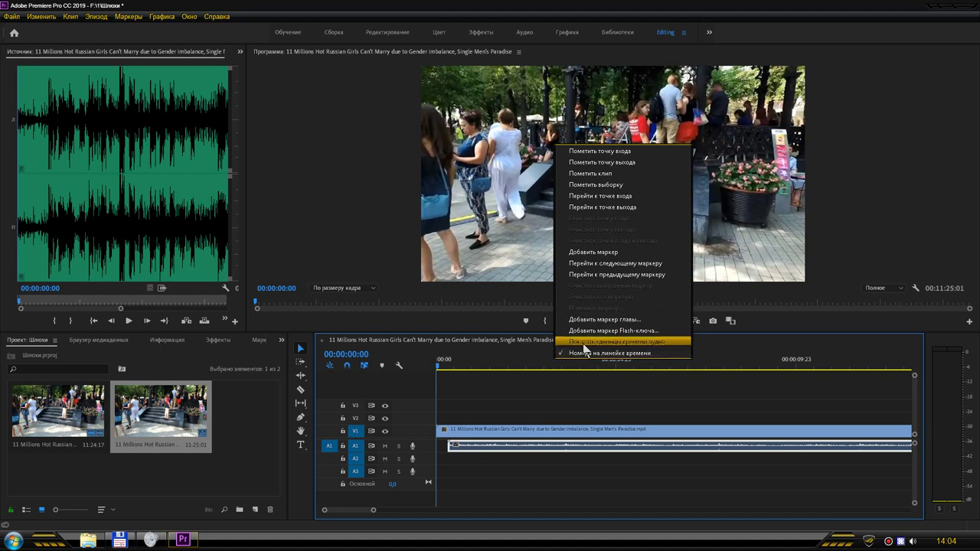
{"action": "left_click", "coordinate": [584, 343]}
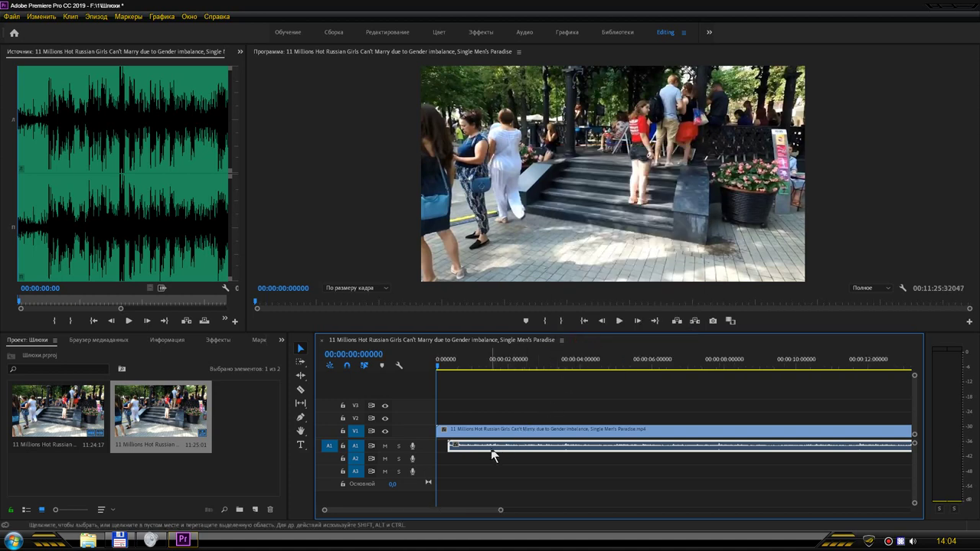
{"action": "left_click_drag", "start_coordinate": [493, 455], "coordinate": [503, 457]}
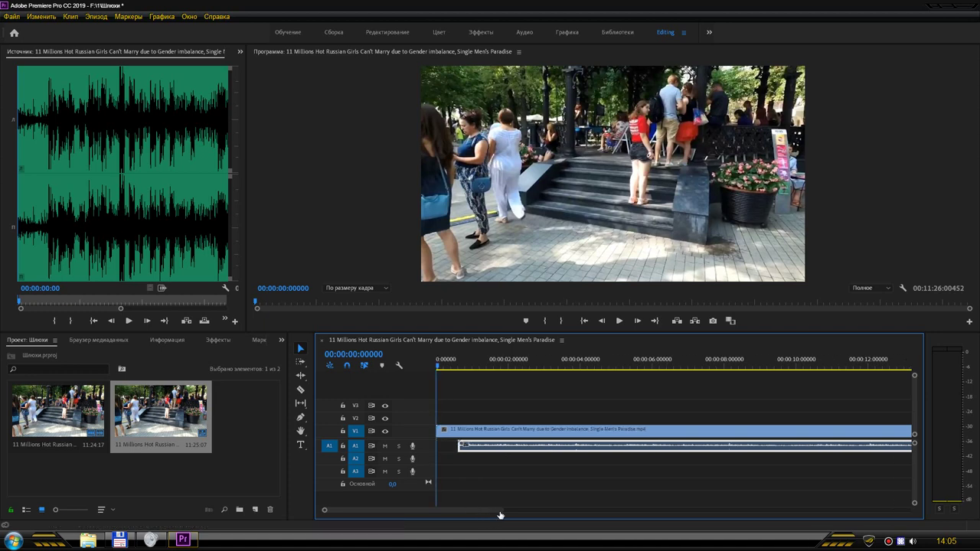
{"action": "left_click_drag", "start_coordinate": [499, 510], "coordinate": [411, 510]}
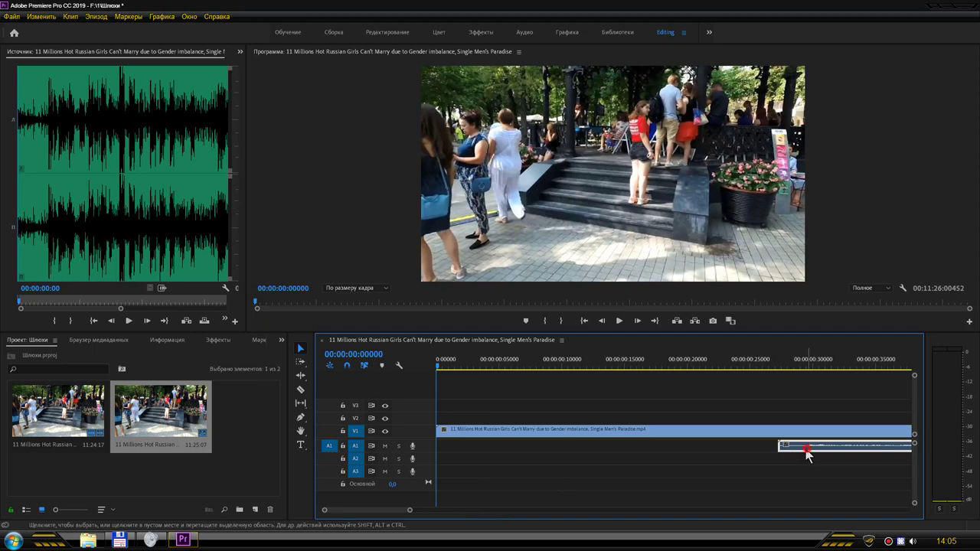
{"action": "left_click_drag", "start_coordinate": [803, 450], "coordinate": [500, 451]}
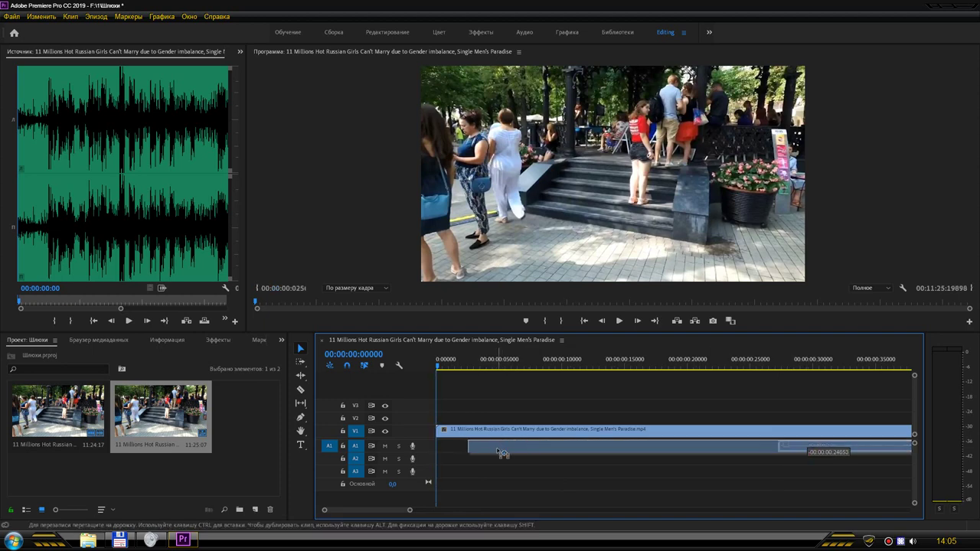
- Shift the A1 audio clip closer to the video's start, leaving an offset of about 220 samples
{"action": "scroll", "coordinate": [383, 509], "scroll_direction": "up", "scroll_amount": 3}
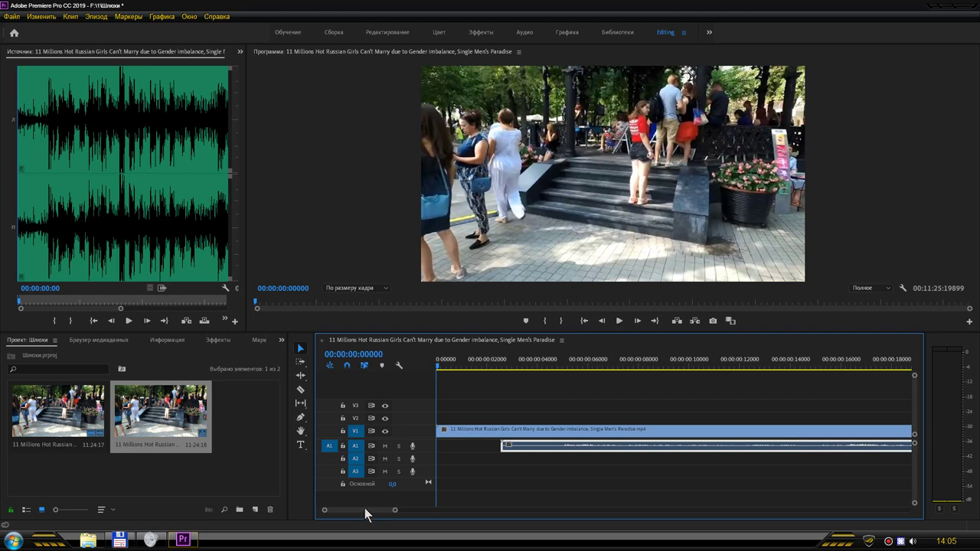
{"action": "scroll", "coordinate": [364, 507], "scroll_direction": "up", "scroll_amount": 2}
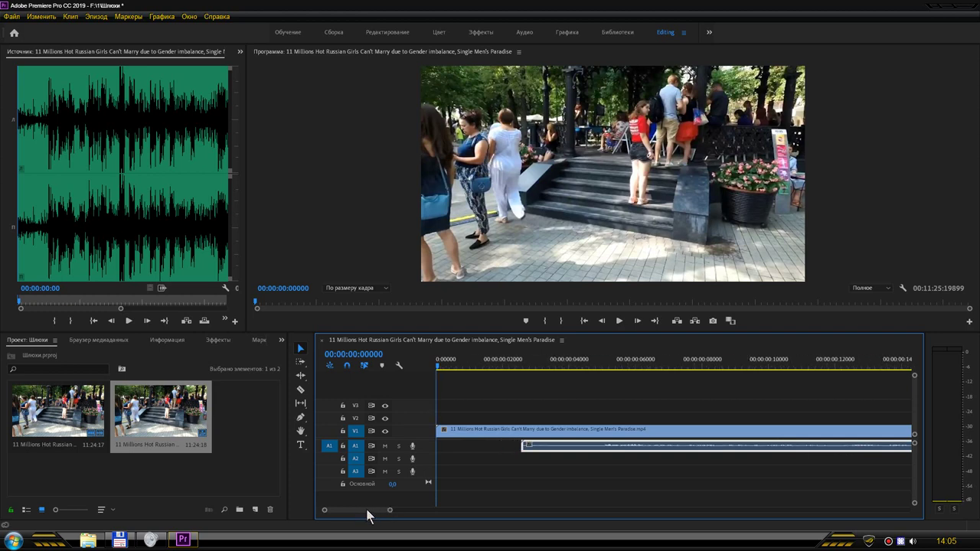
{"action": "scroll", "coordinate": [366, 509], "scroll_direction": "up", "scroll_amount": 4}
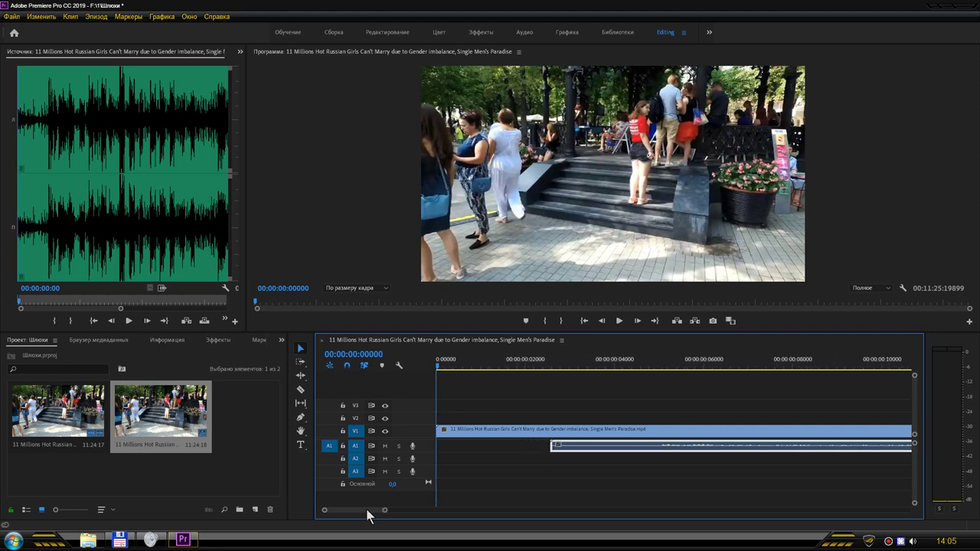
{"action": "scroll", "coordinate": [368, 513], "scroll_direction": "up", "scroll_amount": 1}
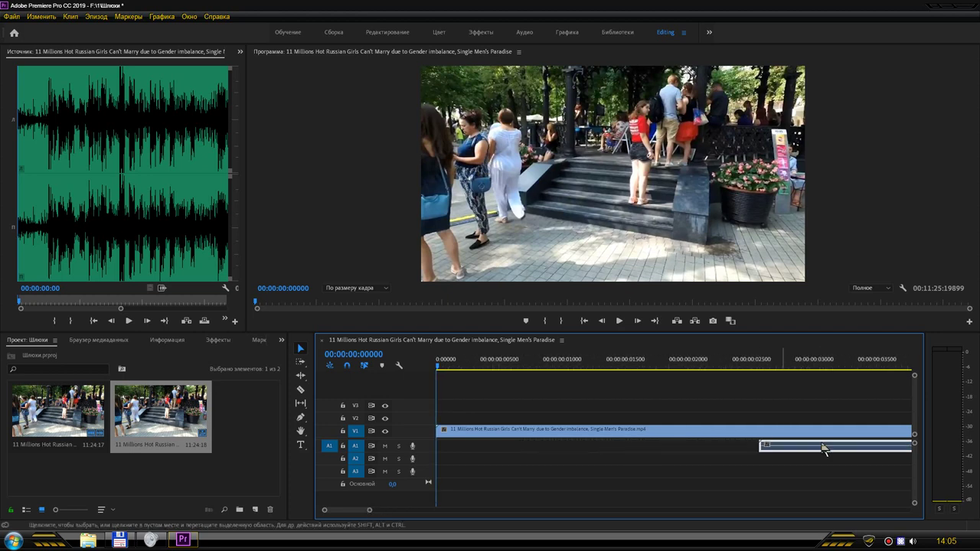
{"action": "left_click_drag", "start_coordinate": [813, 448], "coordinate": [499, 450]}
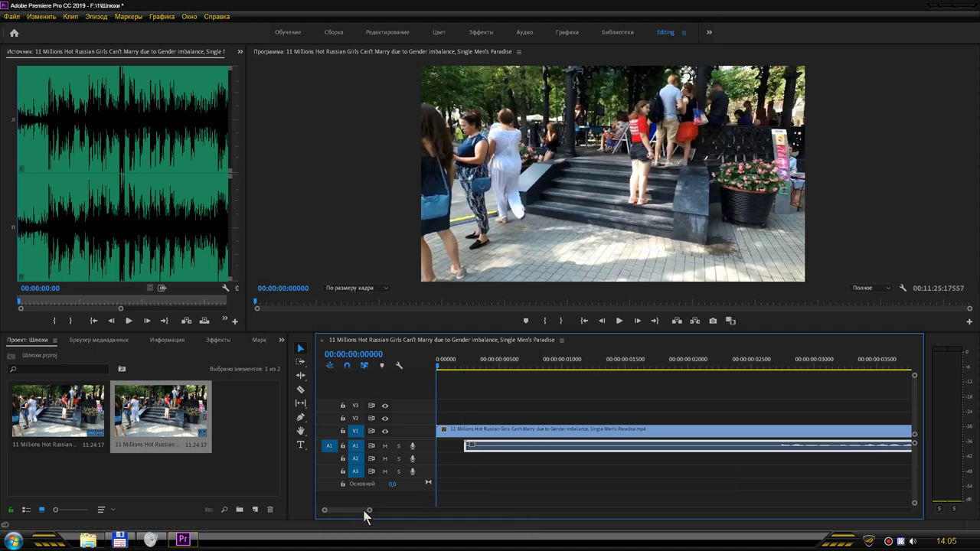
{"action": "left_click_drag", "start_coordinate": [362, 509], "coordinate": [342, 511]}
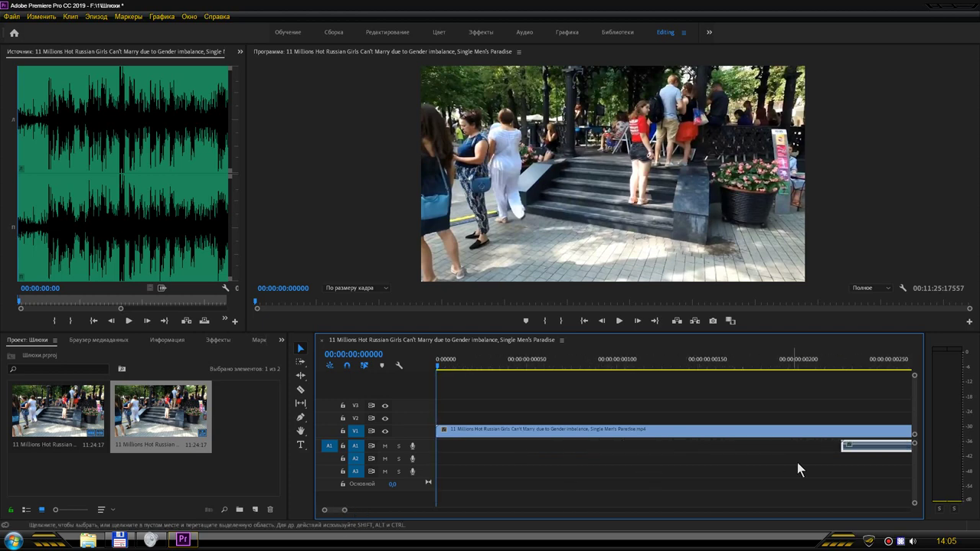
{"action": "left_click_drag", "start_coordinate": [876, 450], "coordinate": [870, 454]}
- Switch to Total Commander, open the "! ЗАГРУЗКИ" folder on drive F, and select the Adobe Premiere Pro CC 2019 13.0.3.9 RePack installer
{"action": "left_click", "coordinate": [117, 540]}
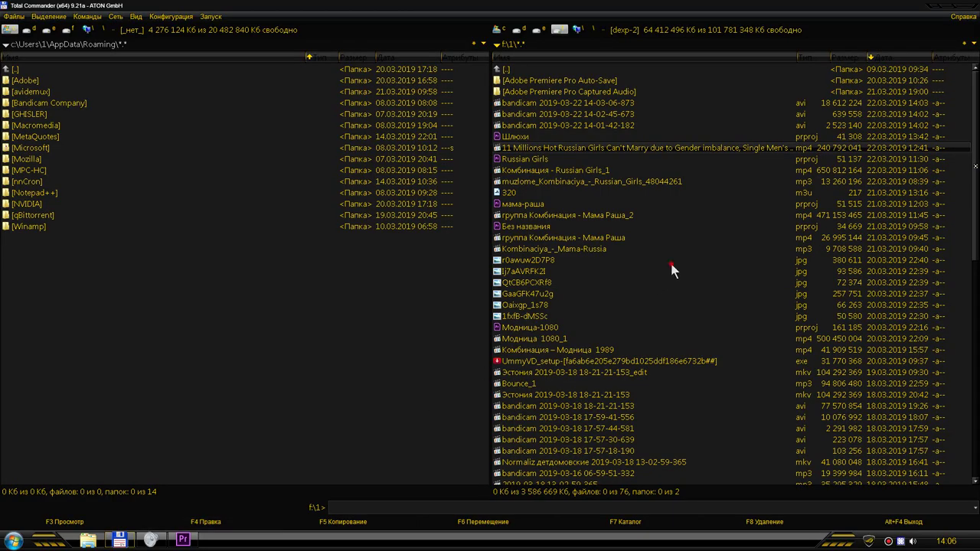
{"action": "left_click", "coordinate": [670, 264]}
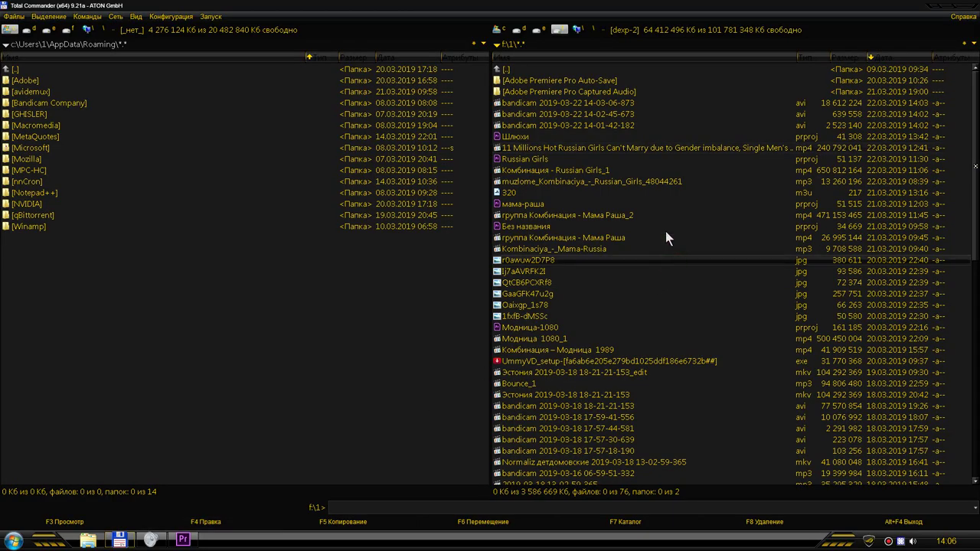
{"action": "double_click", "coordinate": [547, 71]}
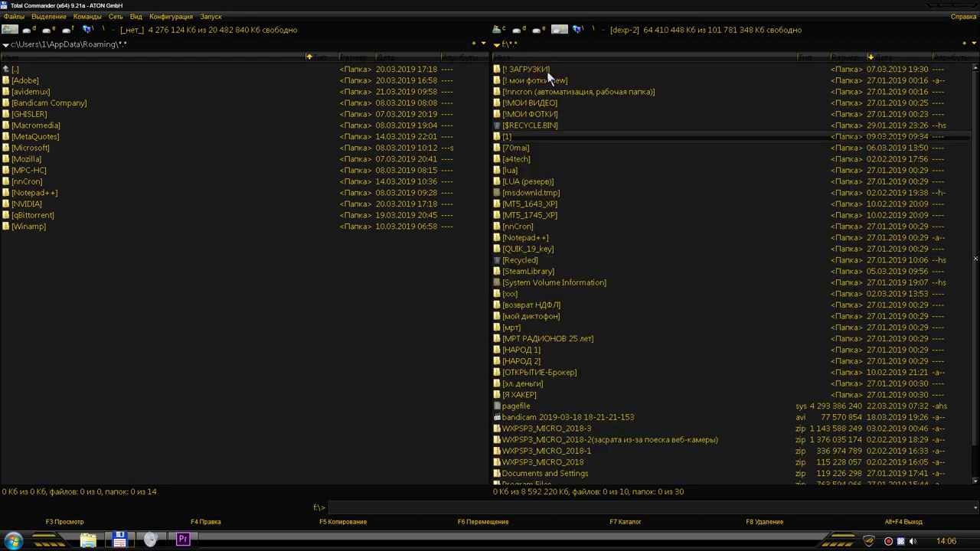
{"action": "double_click", "coordinate": [547, 71]}
{"action": "left_click", "coordinate": [555, 101]}
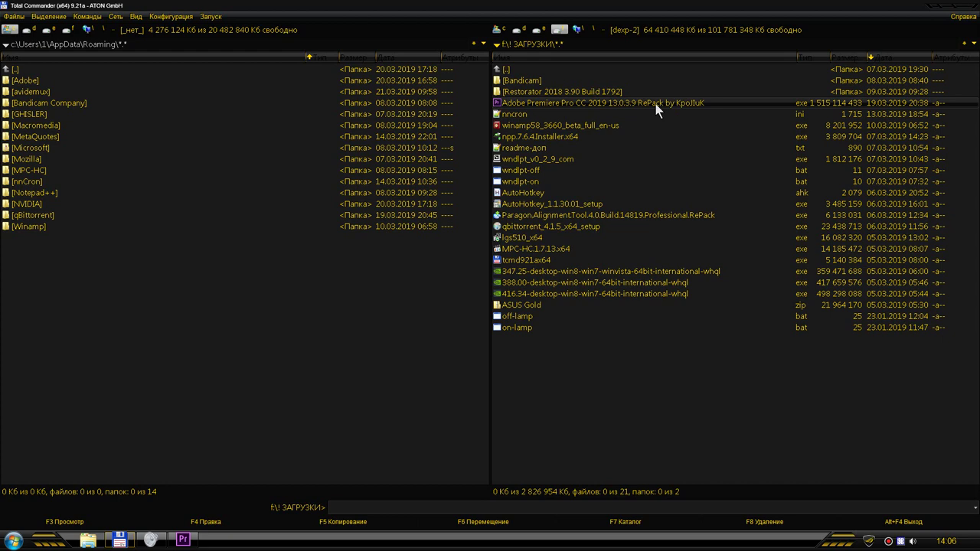
- Switch back to Premiere Pro and view the new item types and the new title settings without creating anything
{"action": "left_click", "coordinate": [182, 540]}
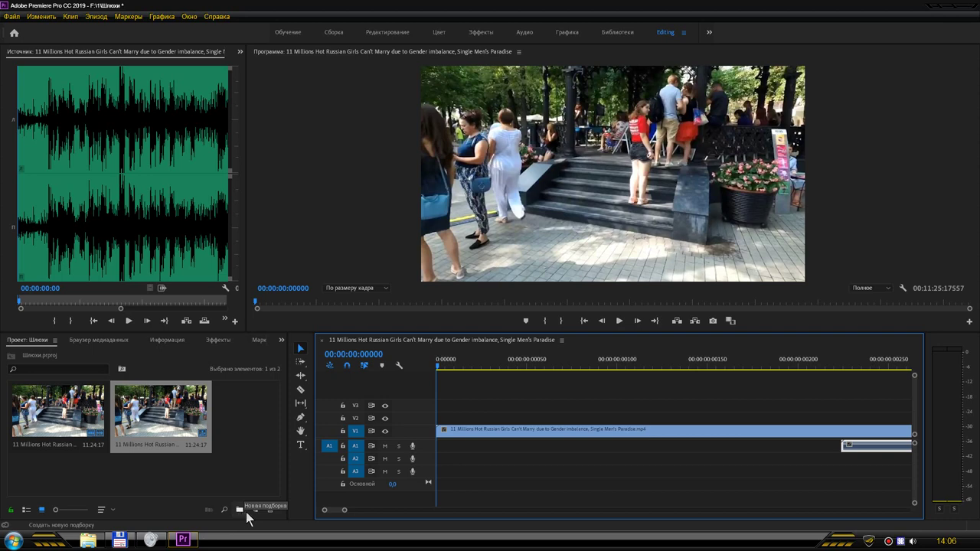
{"action": "left_click", "coordinate": [254, 510]}
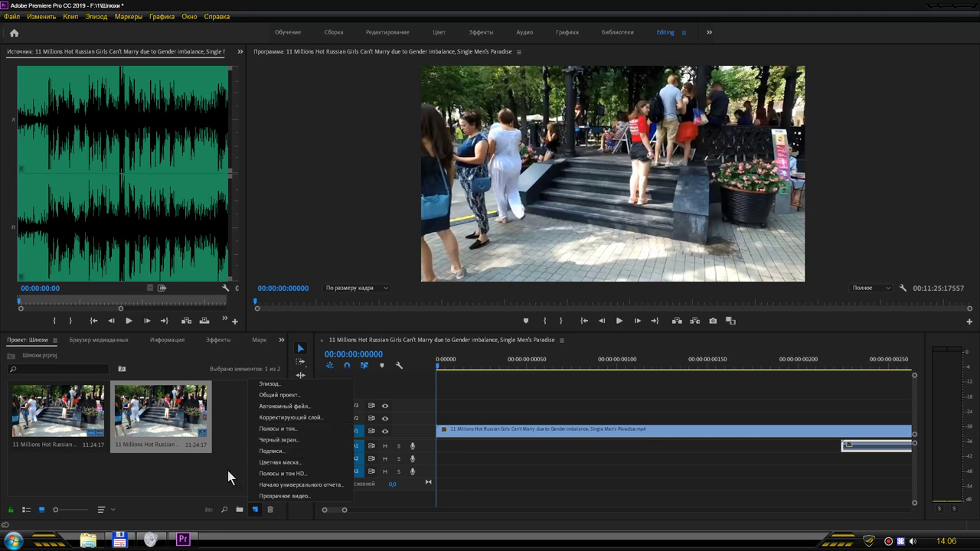
{"action": "left_click", "coordinate": [258, 511]}
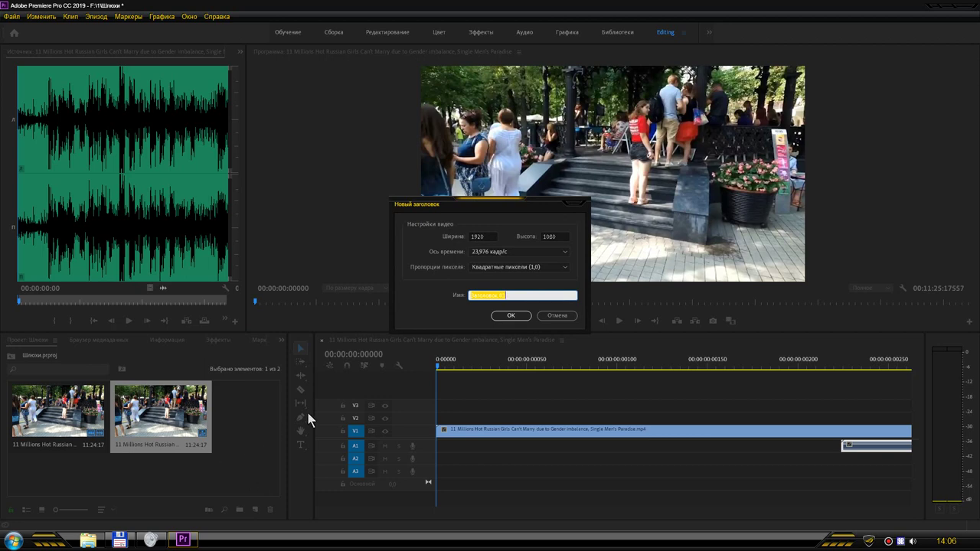
{"action": "left_click", "coordinate": [550, 316]}
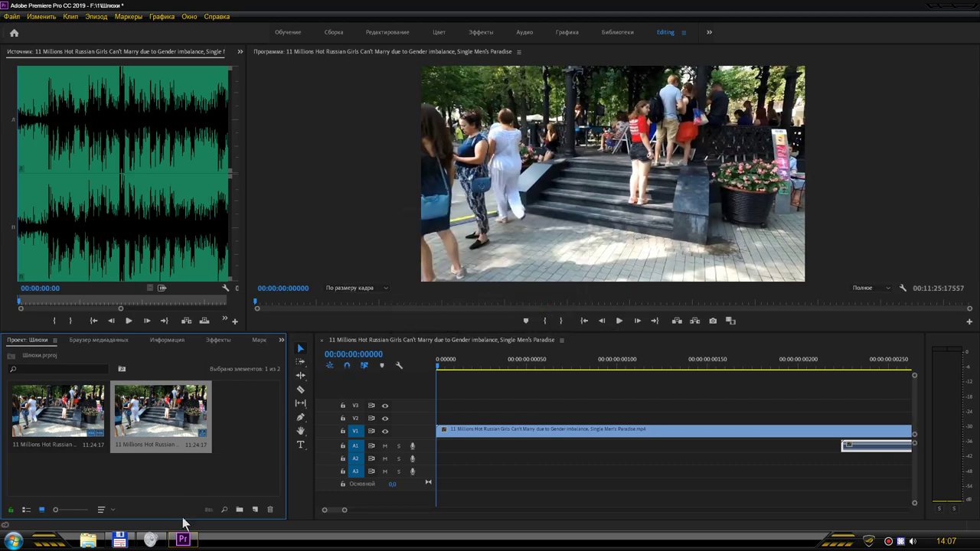
{"action": "mouse_move", "coordinate": [180, 541]}
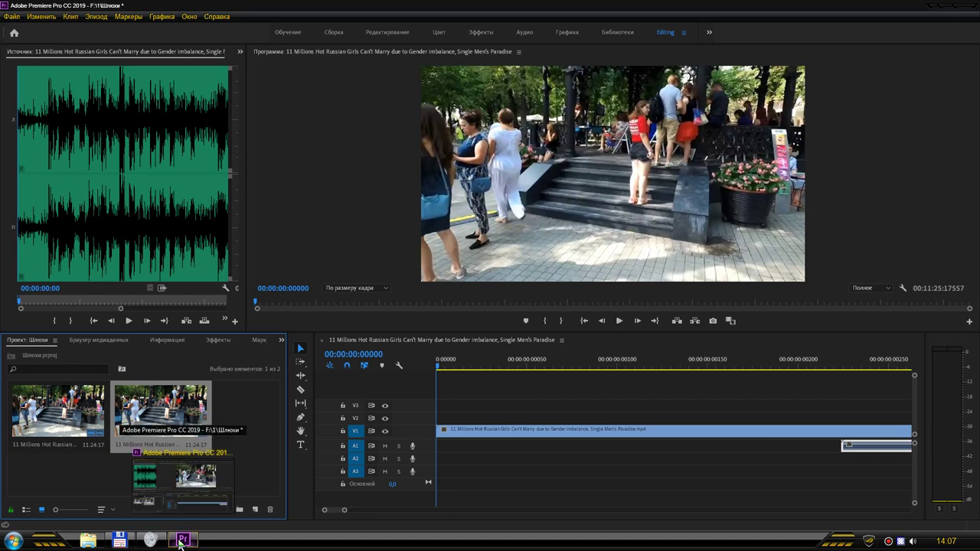
{"action": "mouse_move", "coordinate": [128, 544]}
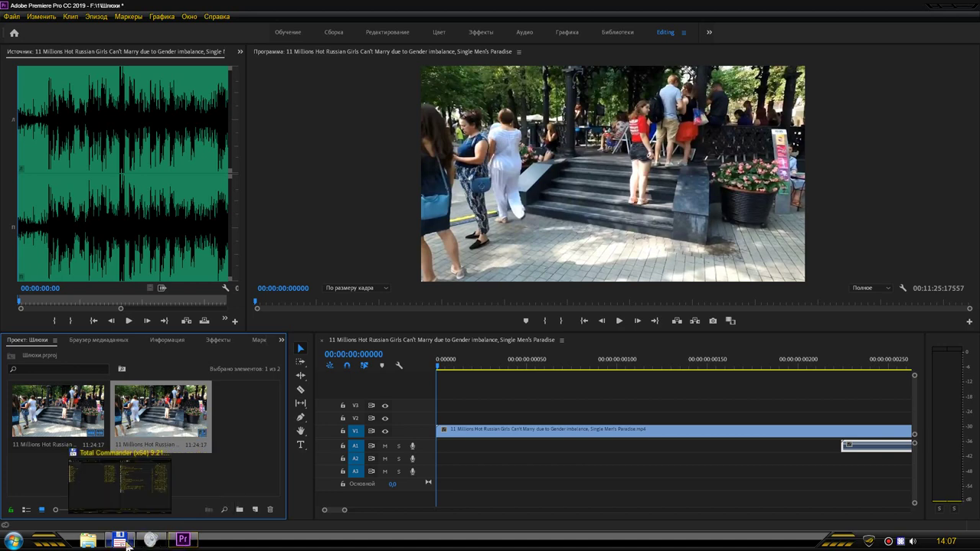